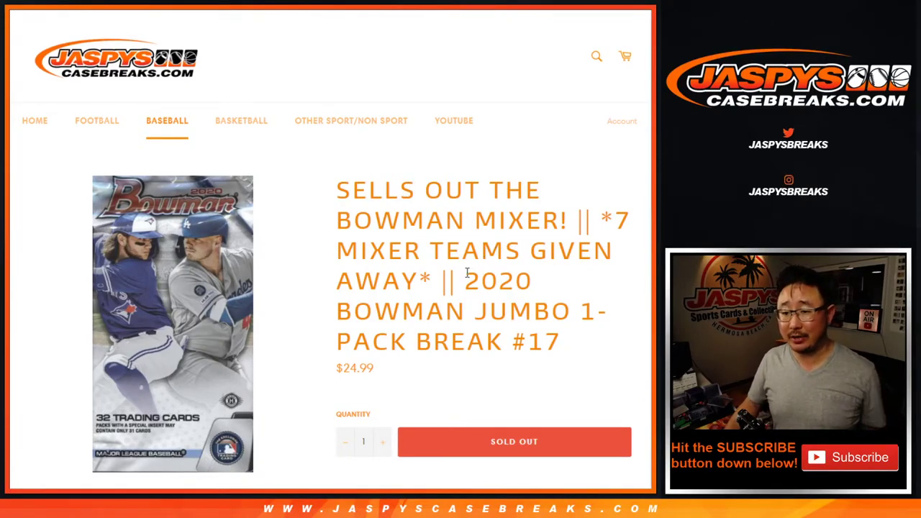
Highlight the 2020 Bowman break title, break #17, JUMBO and the seven random team rows
drag(466, 273, 576, 336)
click(592, 346)
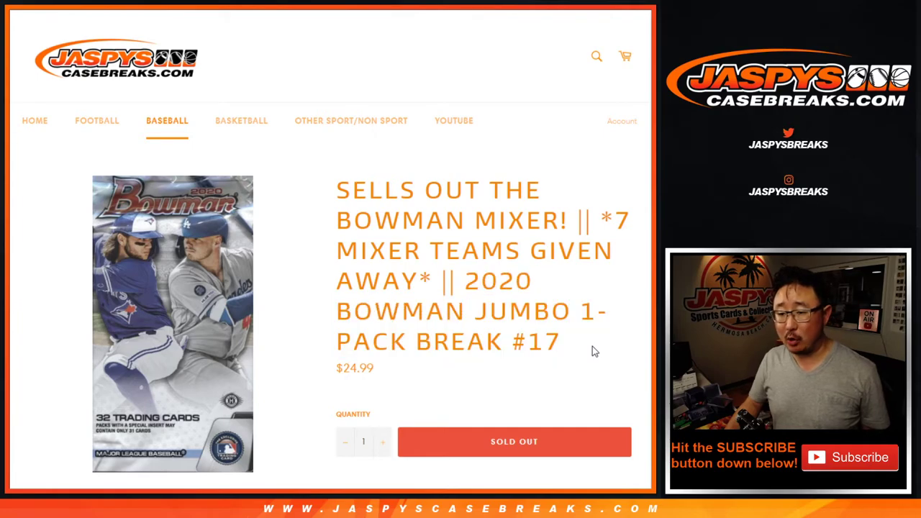
drag(517, 338, 569, 344)
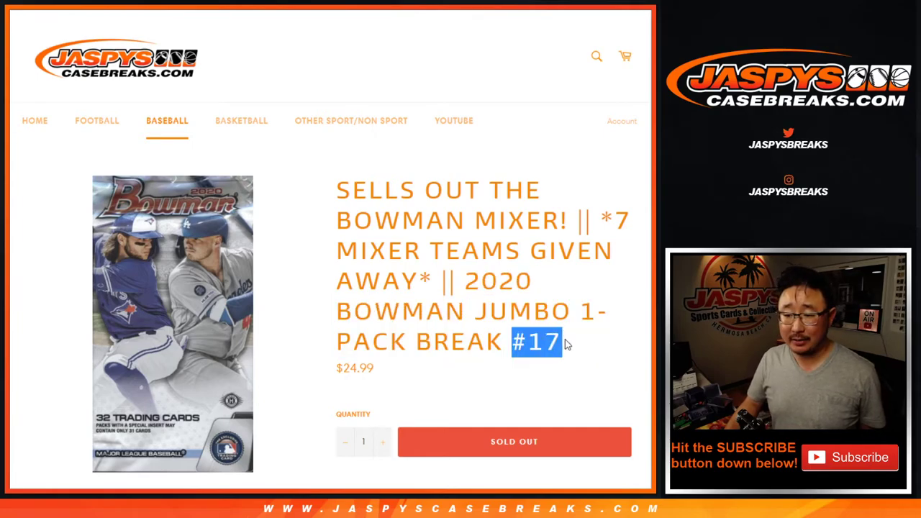
click(544, 313)
double_click(543, 314)
double_click(539, 339)
click(560, 343)
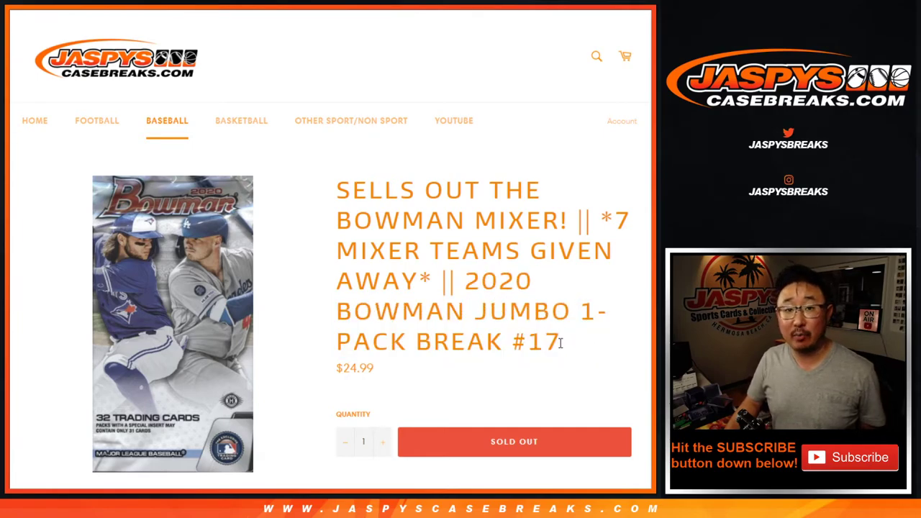
scroll(506, 344, down, 1)
scroll(506, 344, down, 5)
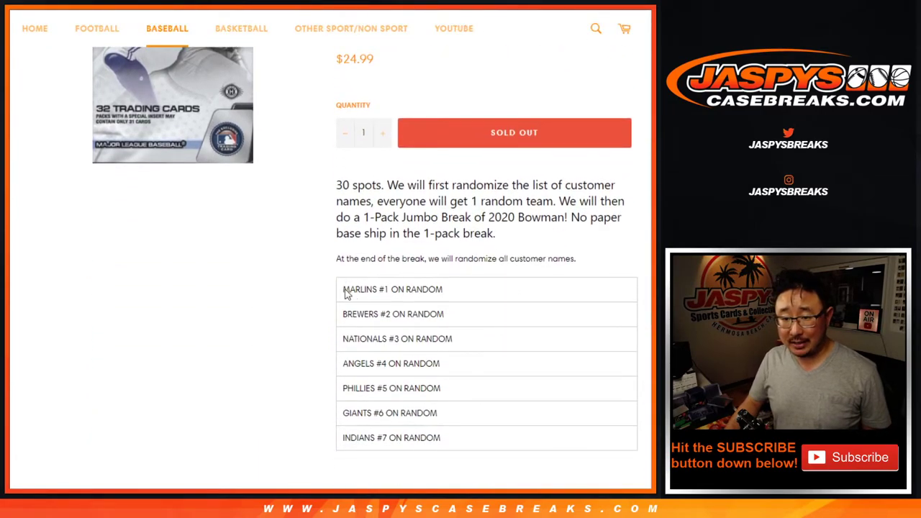
drag(343, 290, 463, 442)
click(465, 446)
scroll(469, 419, up, 5)
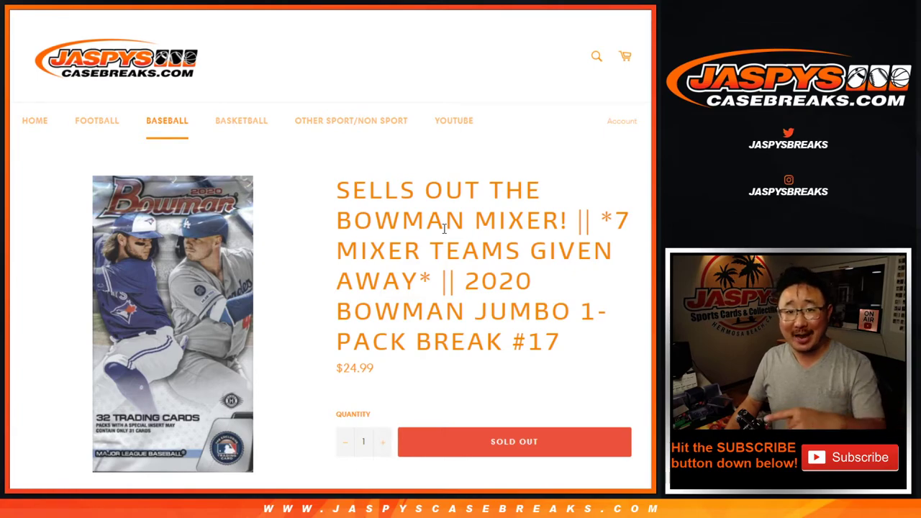
Roll the two dice in RANDOM.ORG's Dice Roller, getting 1 and 4
key(ctrl+Tab)
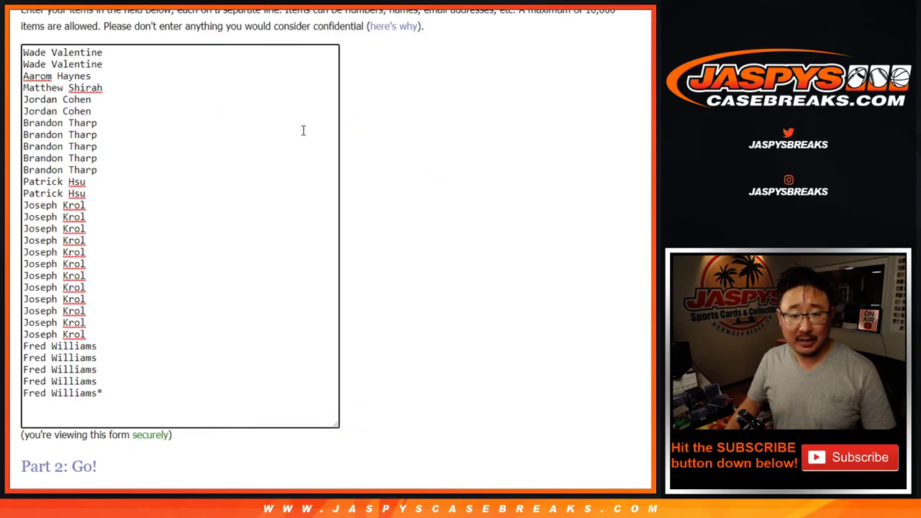
key(ctrl+Tab)
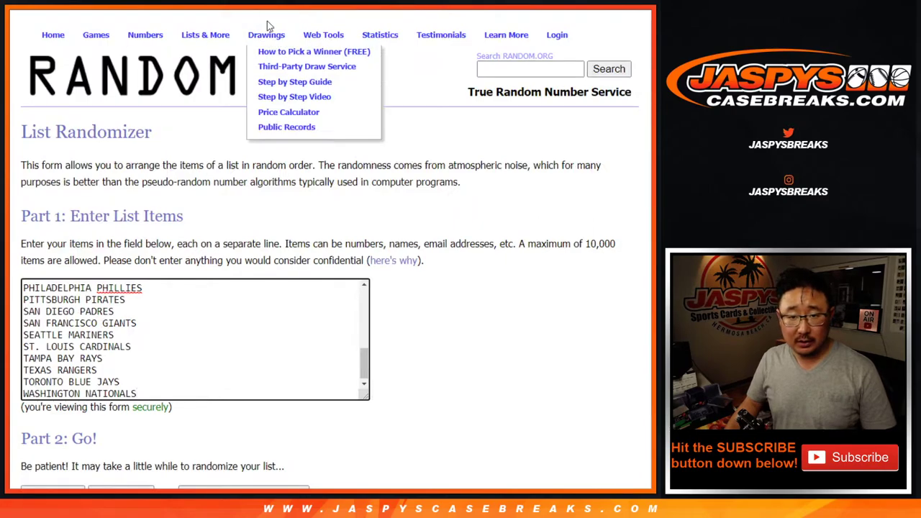
key(ctrl+Tab)
click(33, 238)
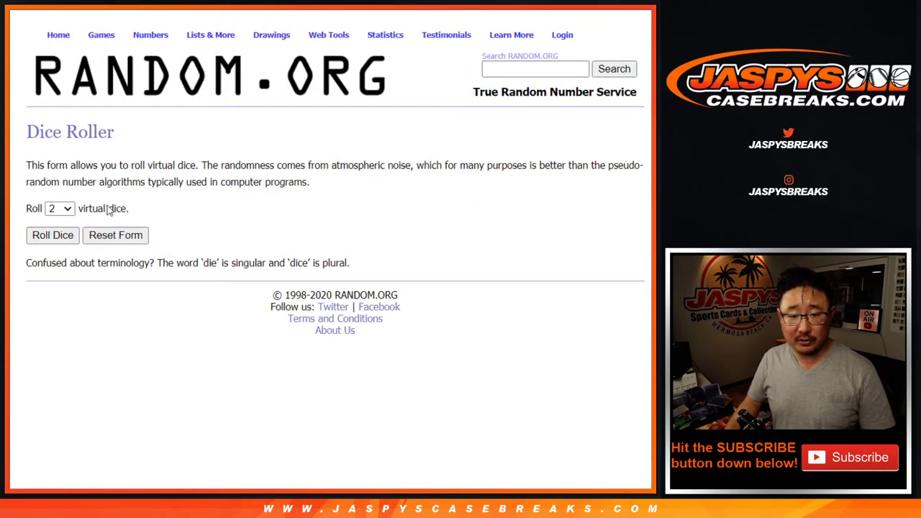
Shuffle the 30 customer names five times in the List Randomizer
key(ctrl+Tab)
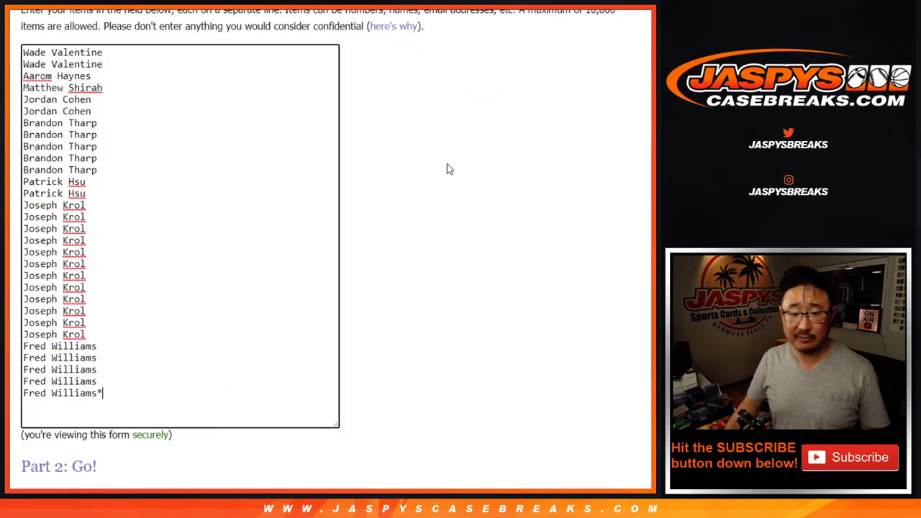
scroll(446, 169, down, 3)
click(39, 403)
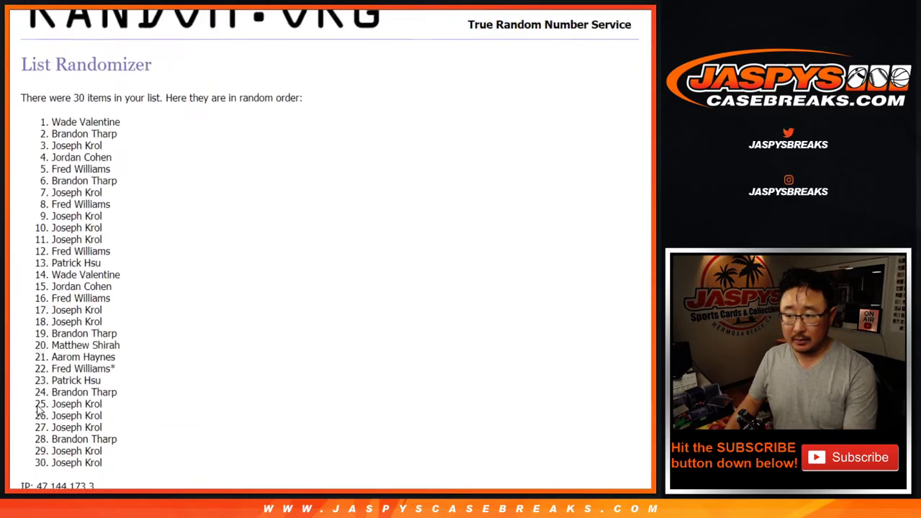
scroll(39, 408, down, 3)
click(40, 405)
scroll(39, 409, down, 3)
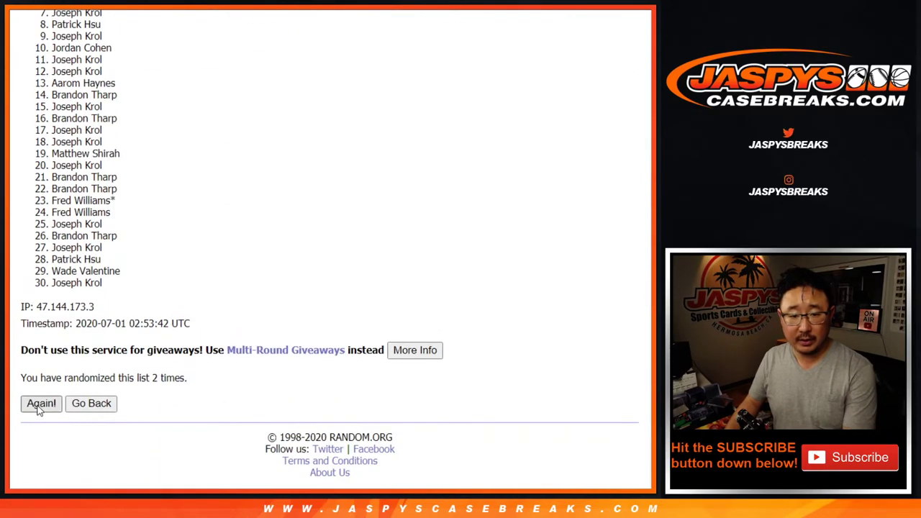
click(39, 405)
click(40, 404)
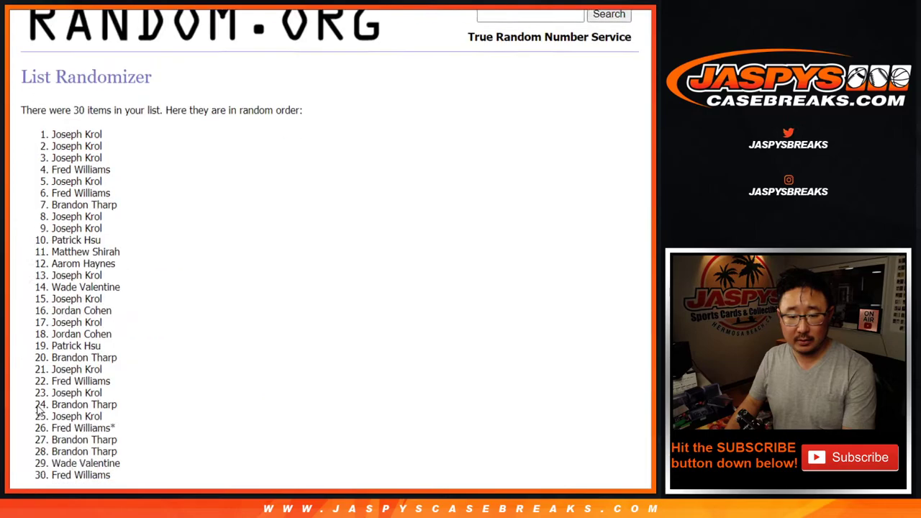
scroll(111, 315, down, 3)
key(Return)
scroll(194, 326, down, 3)
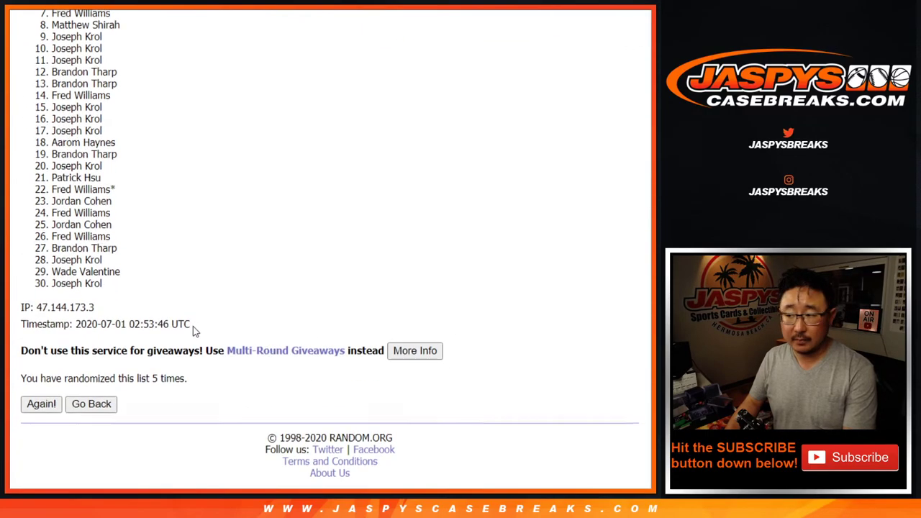
scroll(193, 327, up, 1)
scroll(193, 326, up, 1)
Paste the 30 shuffled names into Sheet1 starting at cell A1
drag(50, 65, 111, 408)
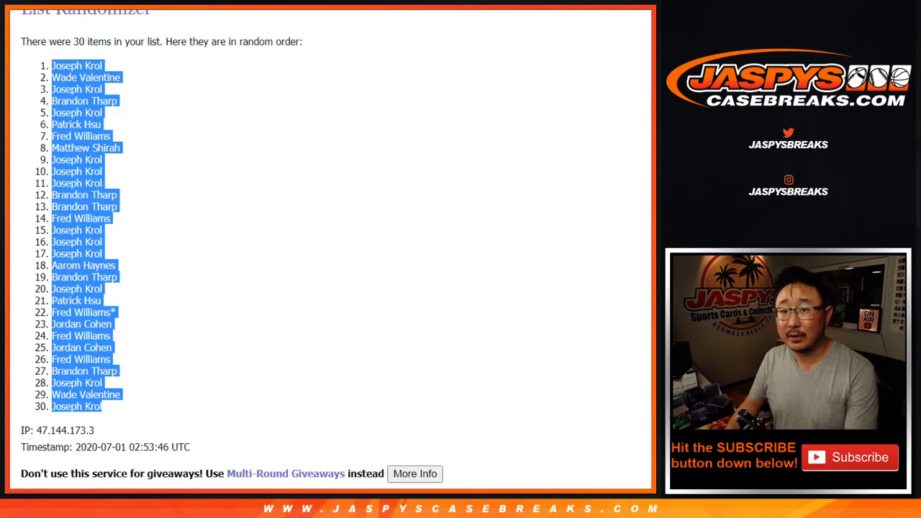
key(alt+Tab)
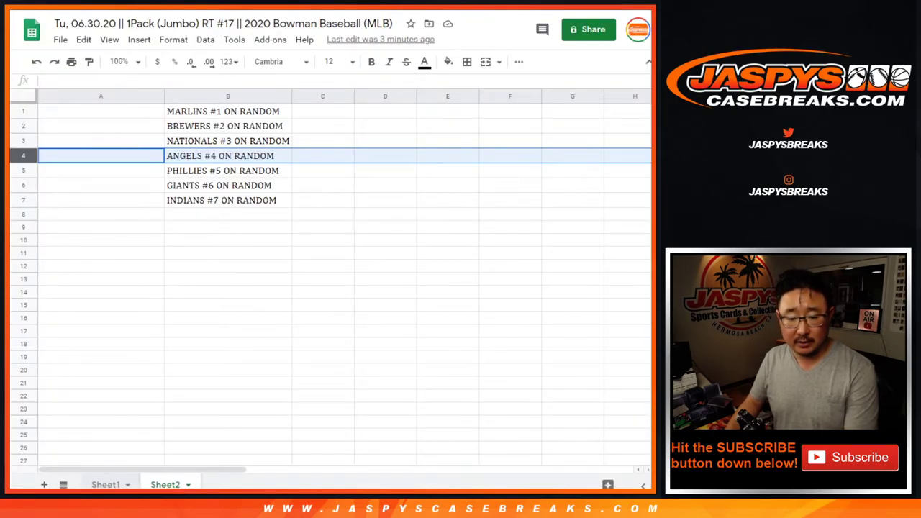
key(ctrl+shift+Page_Up)
right_click(62, 114)
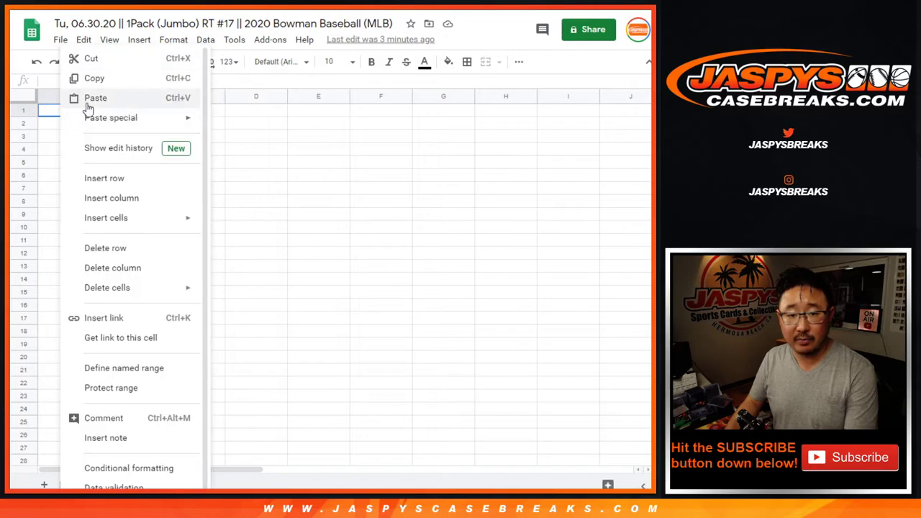
click(84, 99)
Shuffle the 30 MLB team list five times in the List Randomizer
key(alt+Tab)
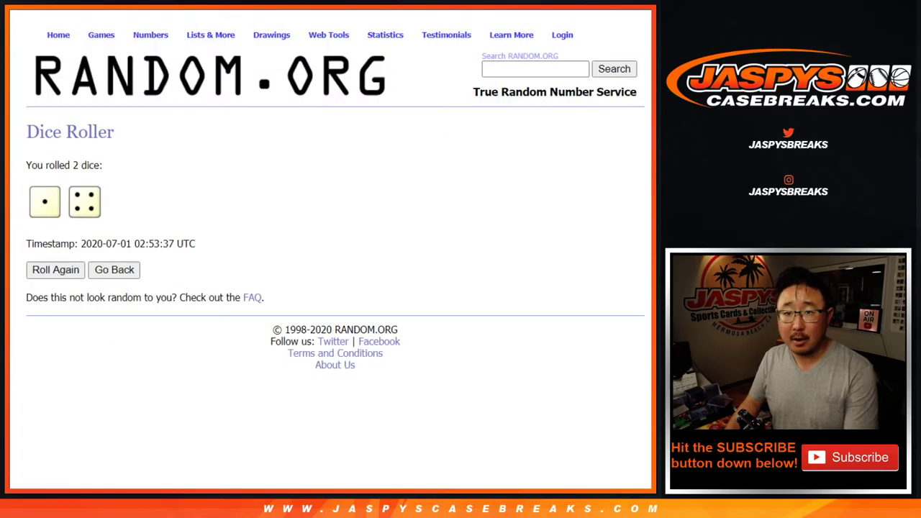
key(ctrl+Tab)
scroll(40, 419, down, 2)
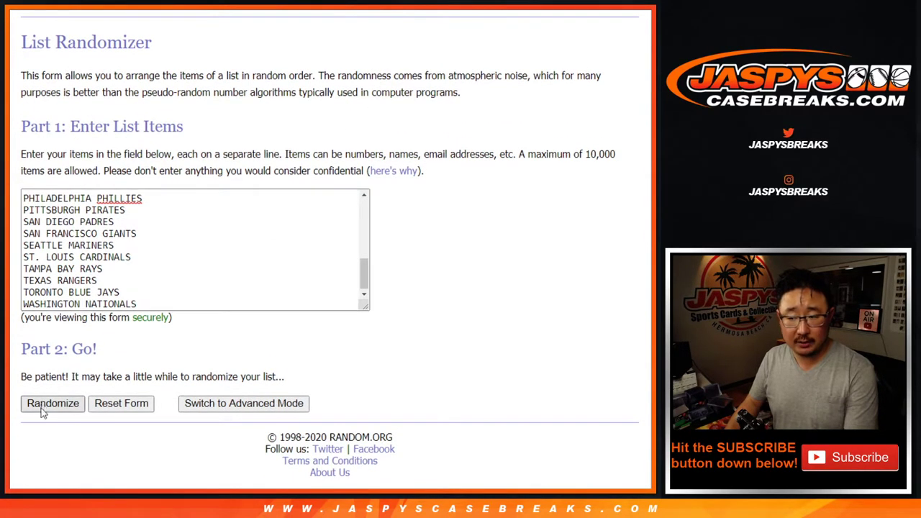
click(42, 407)
scroll(41, 408, down, 3)
click(41, 404)
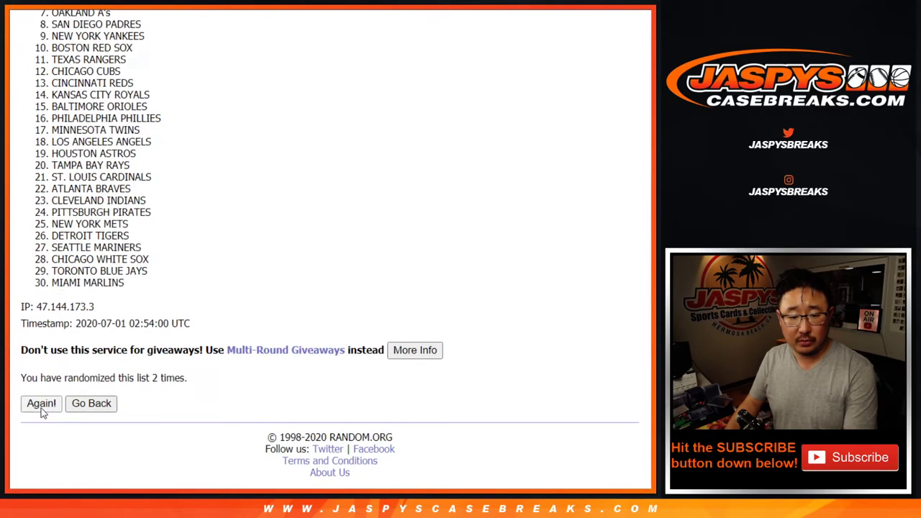
click(41, 405)
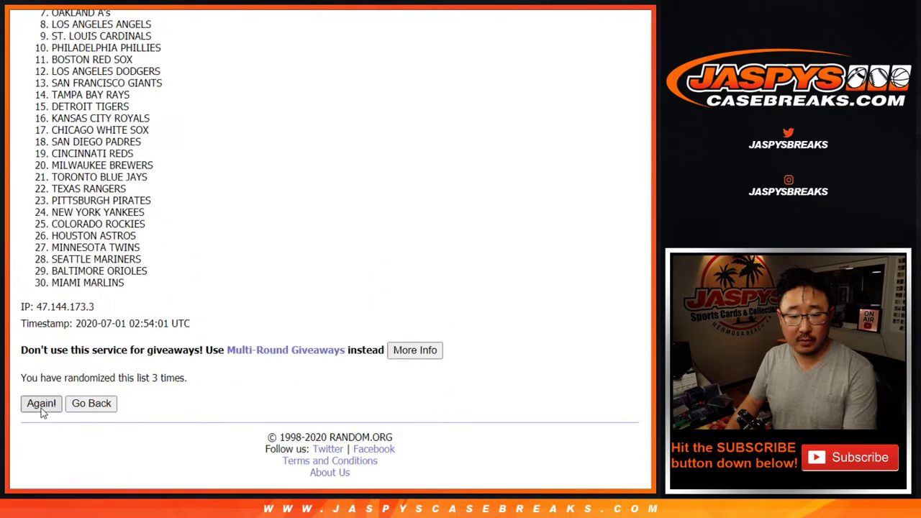
click(41, 405)
scroll(41, 408, down, 3)
click(41, 403)
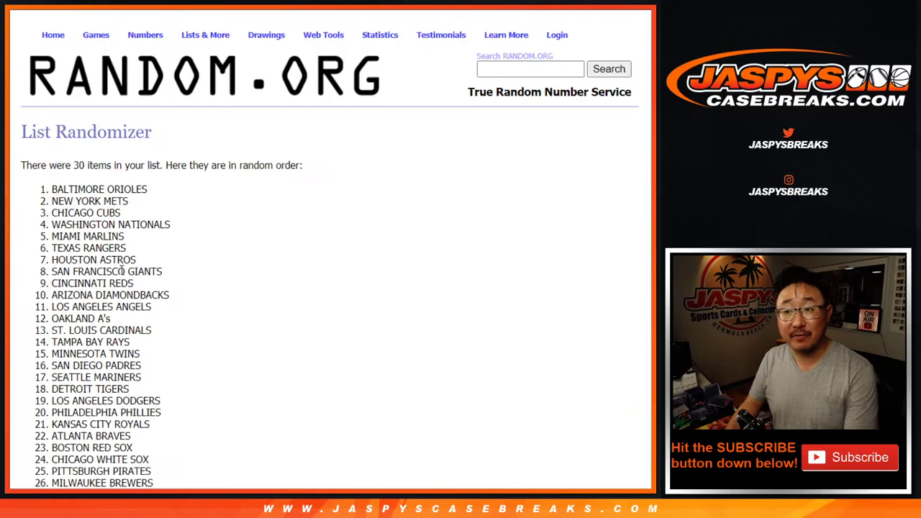
scroll(127, 274, down, 3)
Select all 30 randomized teams, from Baltimore Orioles to Toronto Blue Jays
scroll(29, 192, up, 3)
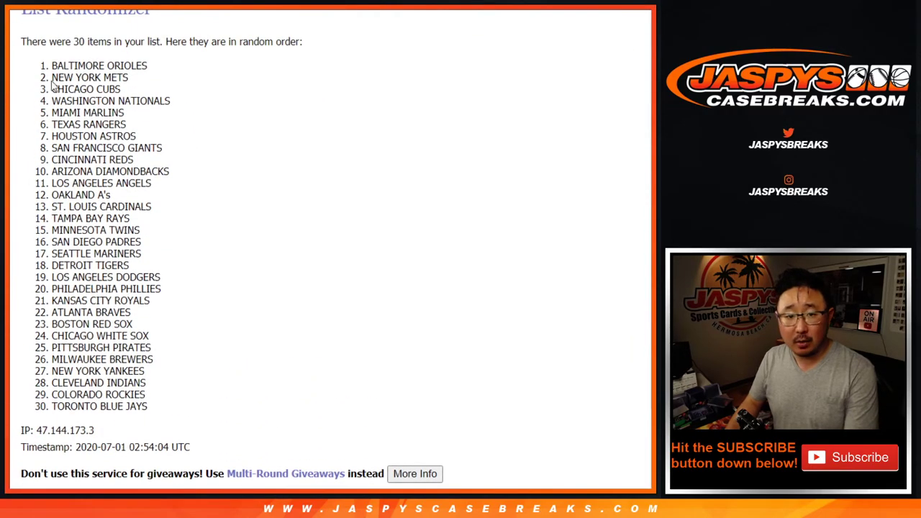
drag(54, 67, 146, 306)
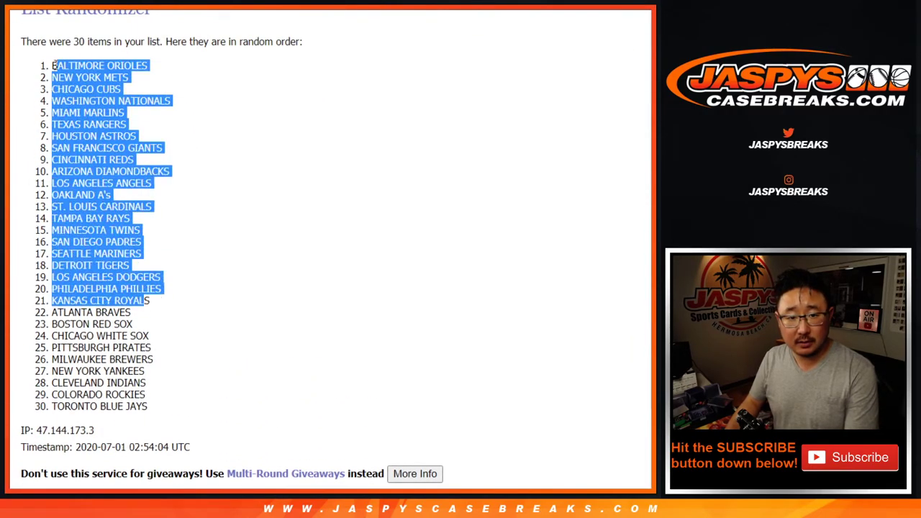
mouse_move(51, 66)
mouse_down()
mouse_move(165, 350)
mouse_move(166, 406)
mouse_up()
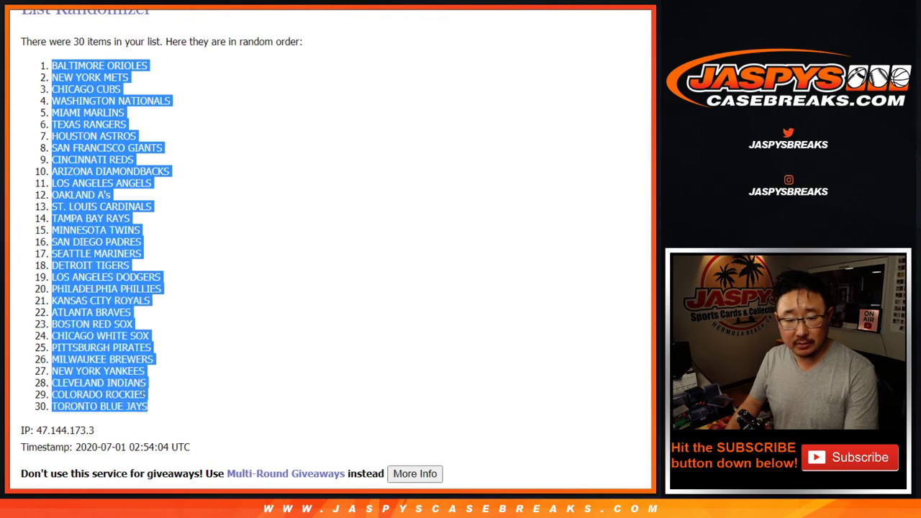
scroll(336, 167, down, 3)
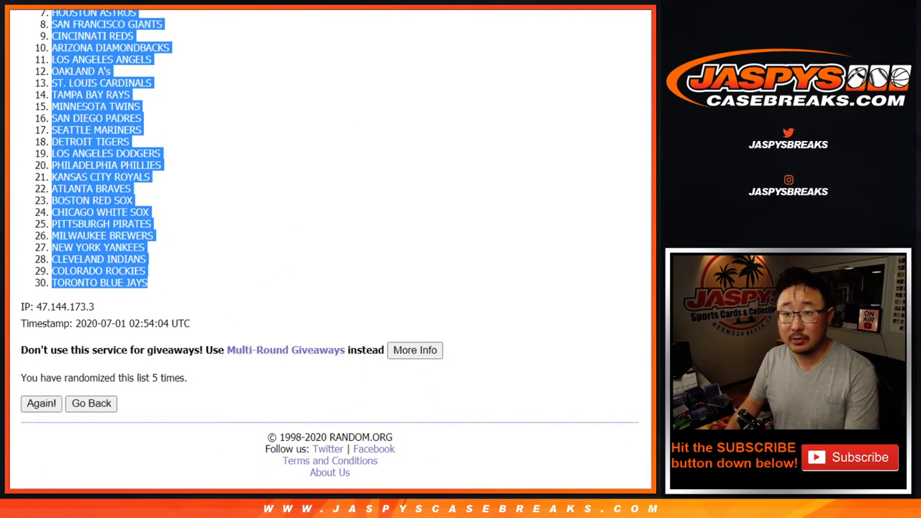
Paste the copied team list into column B starting at B1
key(ctrl+c)
key(ctrl+Tab)
click(117, 111)
right_click(118, 111)
click(137, 97)
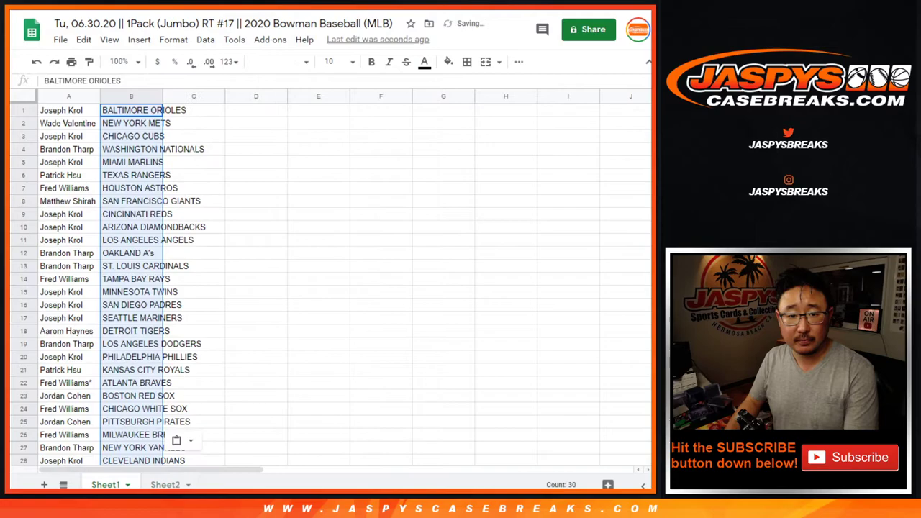
Set the whole sheet in Cambria 12, zoom to 125% and autofit the columns
click(27, 101)
click(281, 61)
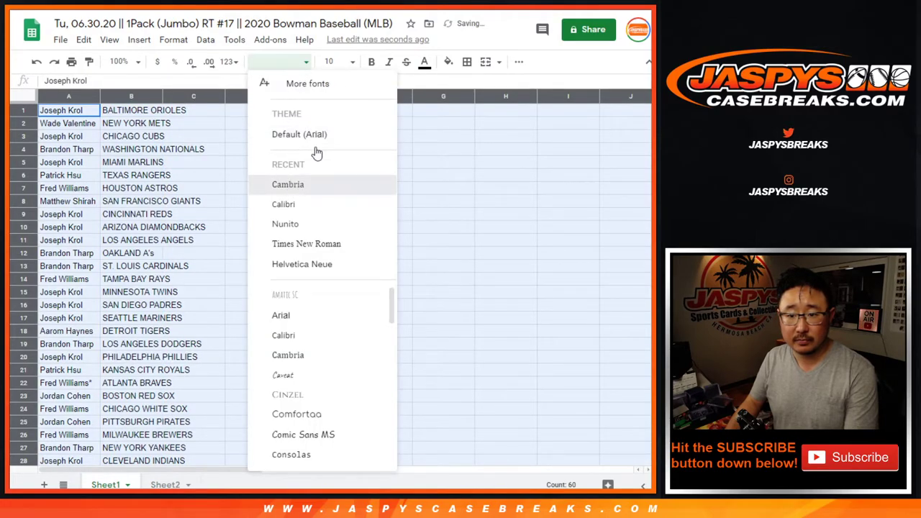
click(337, 63)
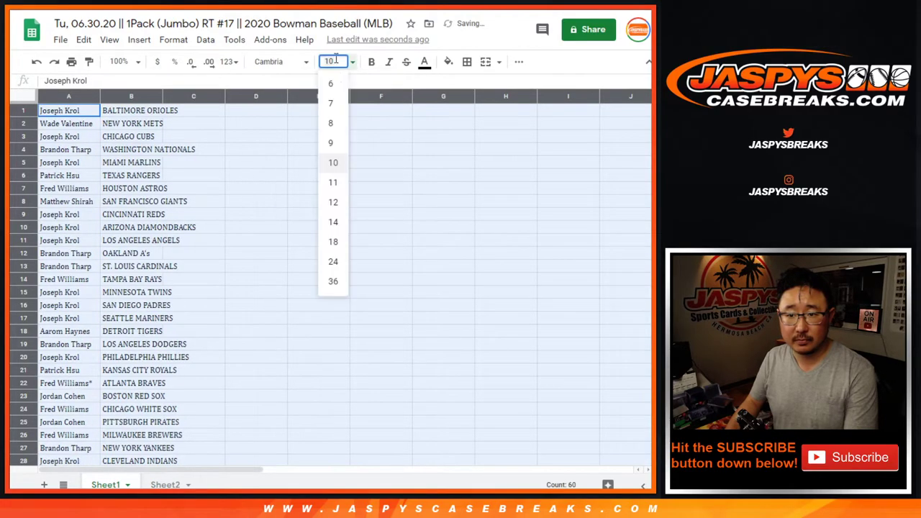
click(118, 64)
click(121, 161)
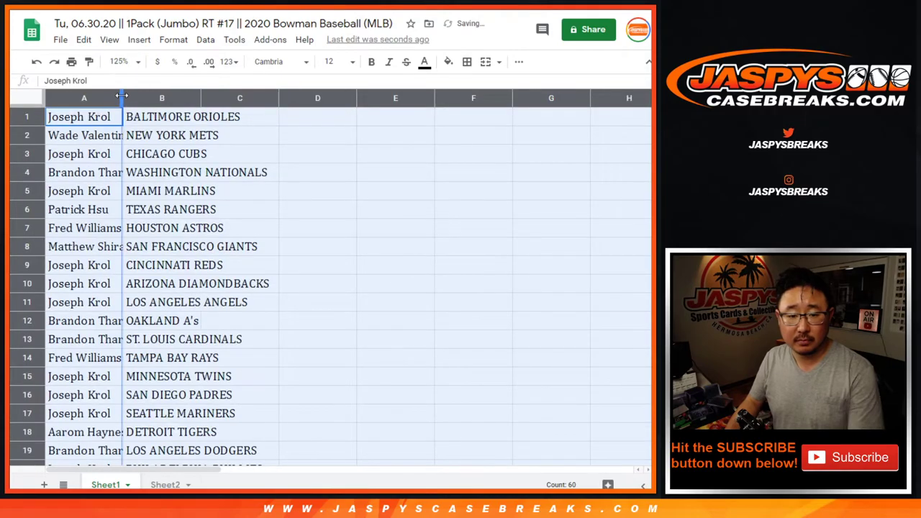
double_click(122, 96)
Select the first fifteen name–team pairs, then cell A16
shift+click(169, 376)
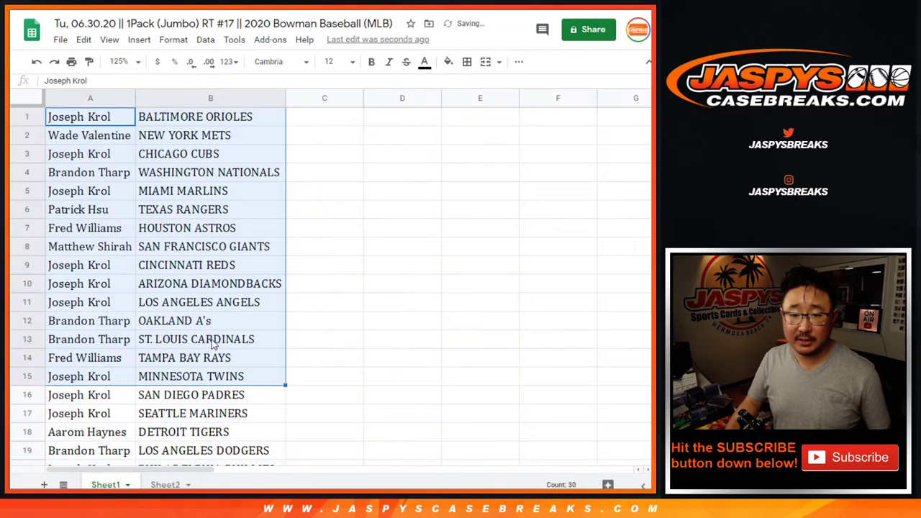
scroll(203, 336, down, 5)
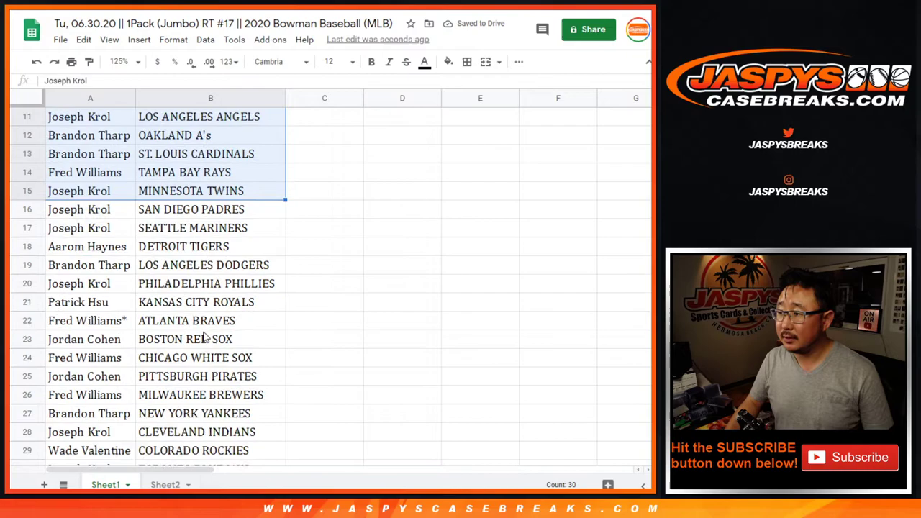
click(57, 180)
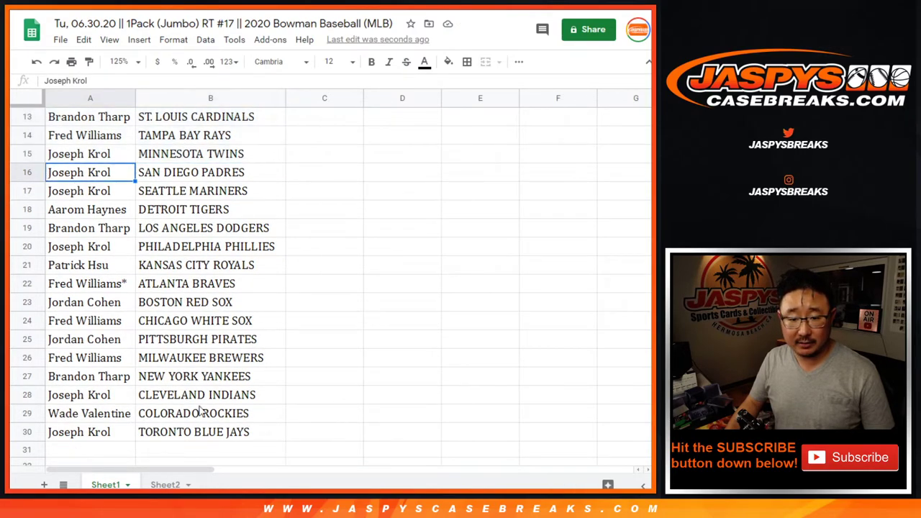
Zoom to 80% and sort the sheet A→Z by the team column B
shift+click(193, 428)
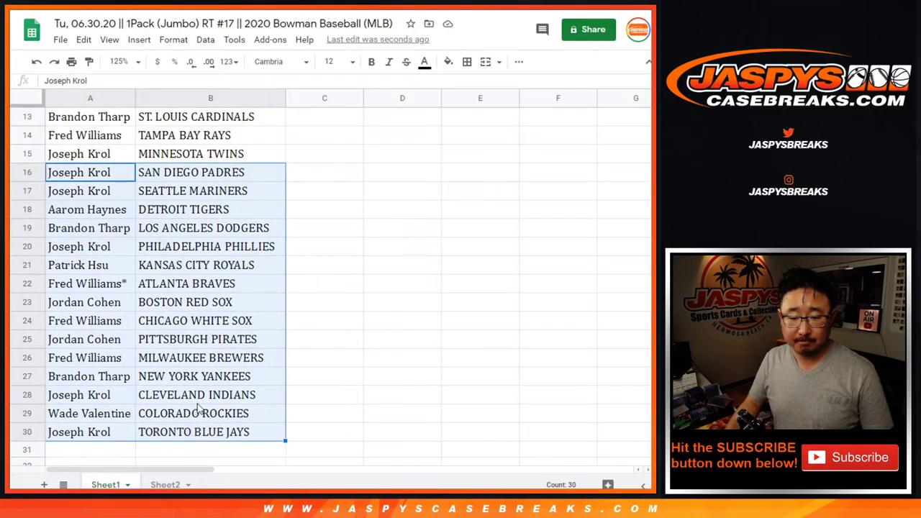
scroll(199, 406, up, 5)
click(119, 61)
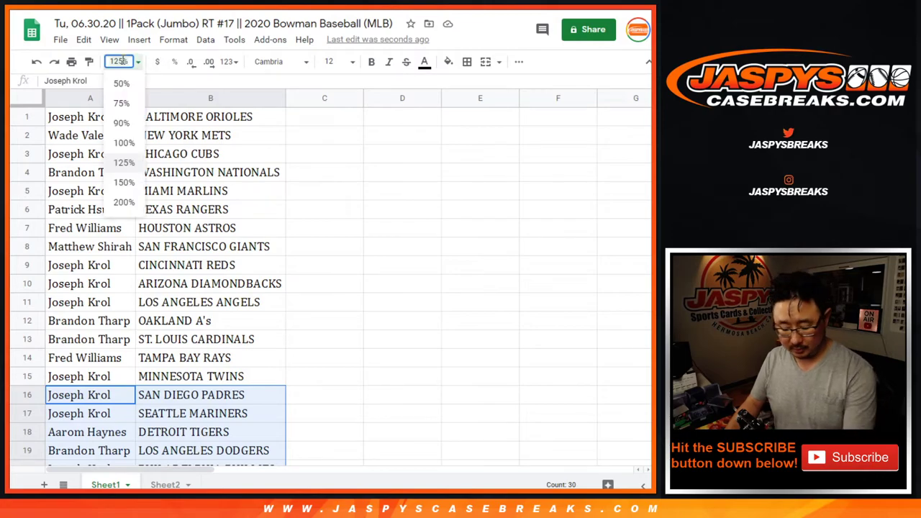
text(80)
key(Return)
click(138, 94)
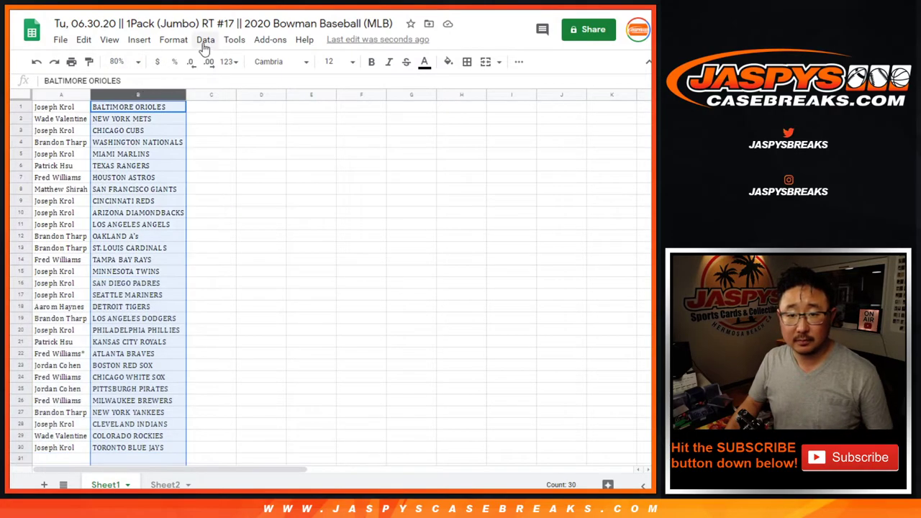
click(205, 39)
click(257, 61)
Apply all borders to every cell of the A1:B30 name–team table
click(64, 119)
key(ctrl+a)
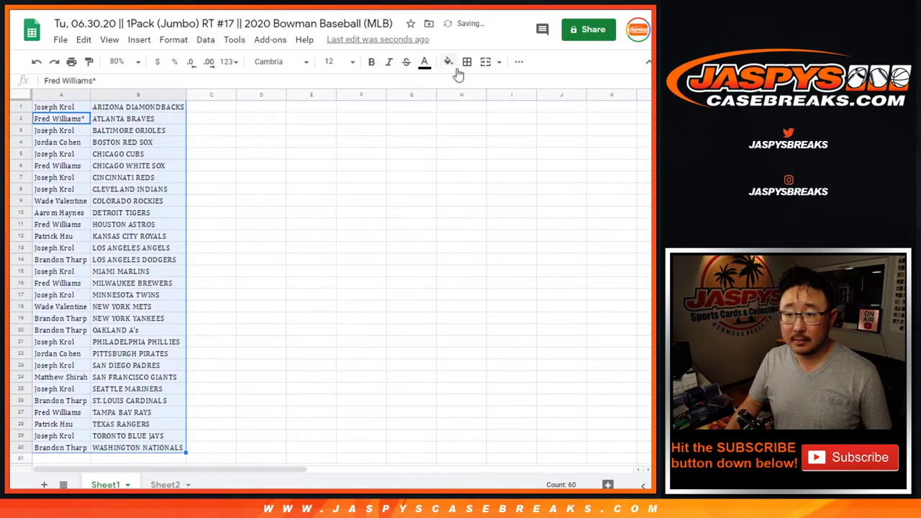
click(468, 62)
click(472, 86)
click(519, 61)
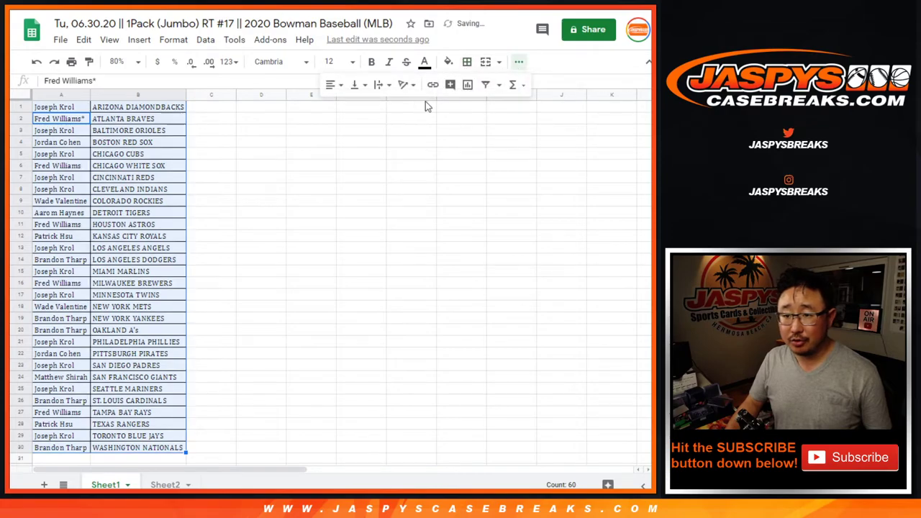
Centre the name–team cells and print them in portrait with a workbook title header
click(330, 85)
click(344, 104)
click(71, 61)
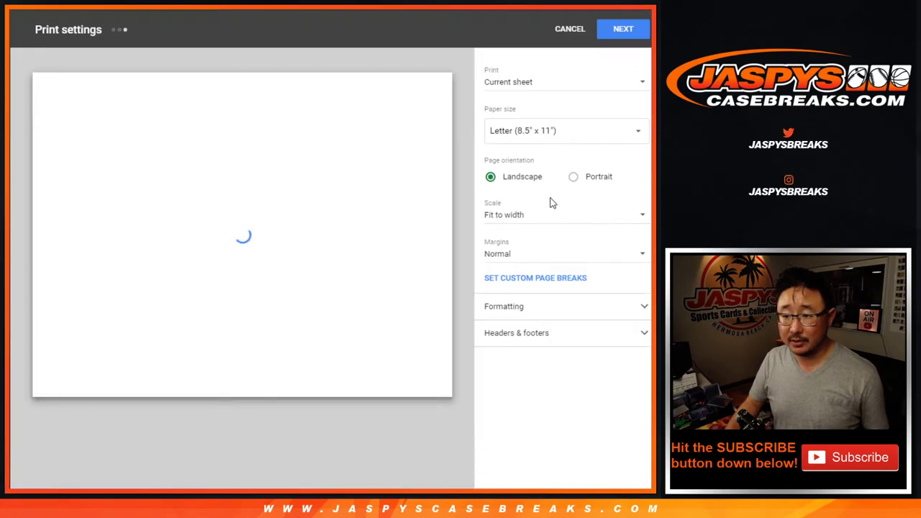
click(574, 177)
click(551, 339)
click(490, 380)
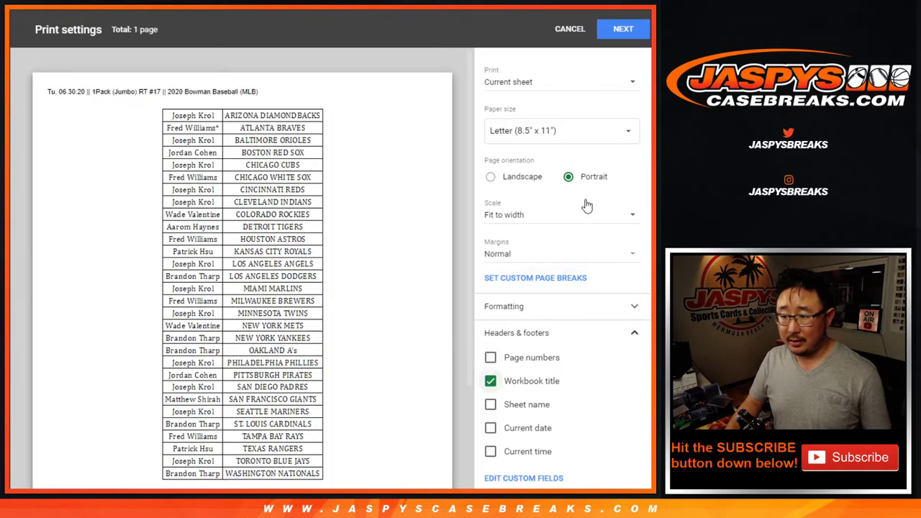
click(616, 30)
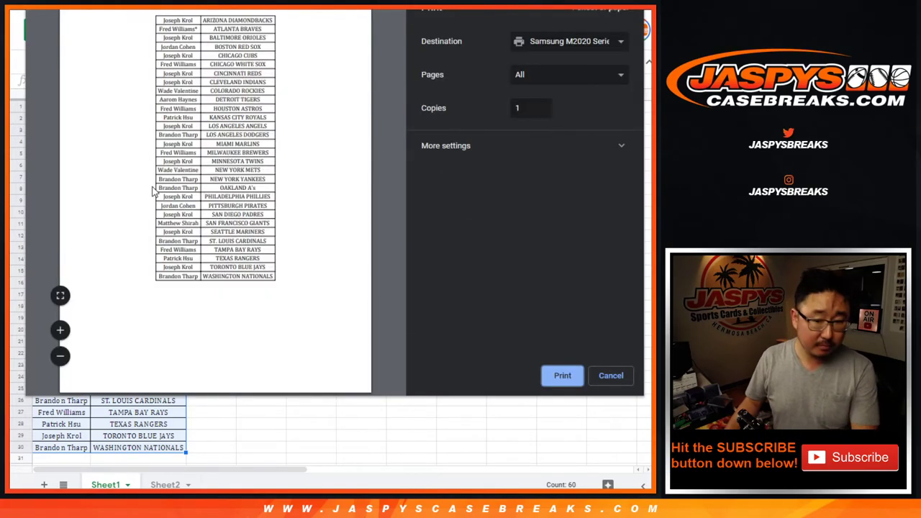
key(Return)
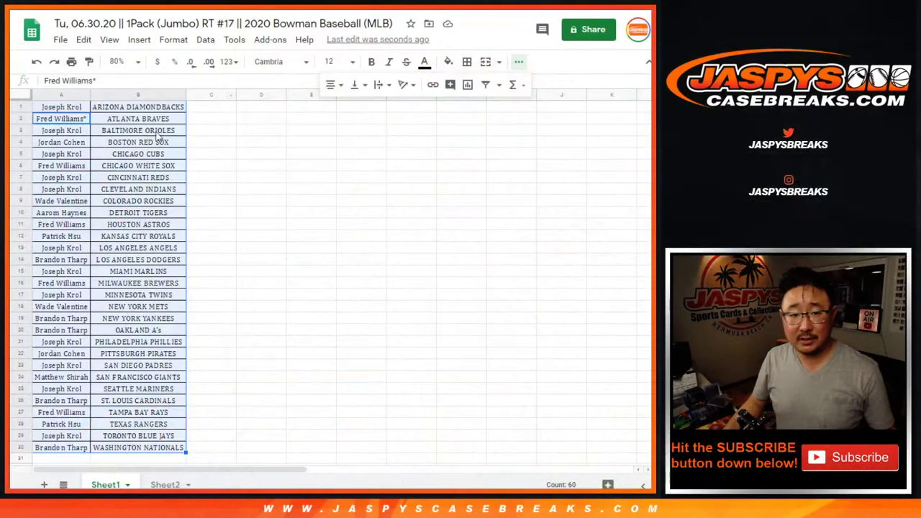
Paste the 30 names from column A into RANDOM.ORG's list and roll the dice
key(Up)
shift+click(77, 447)
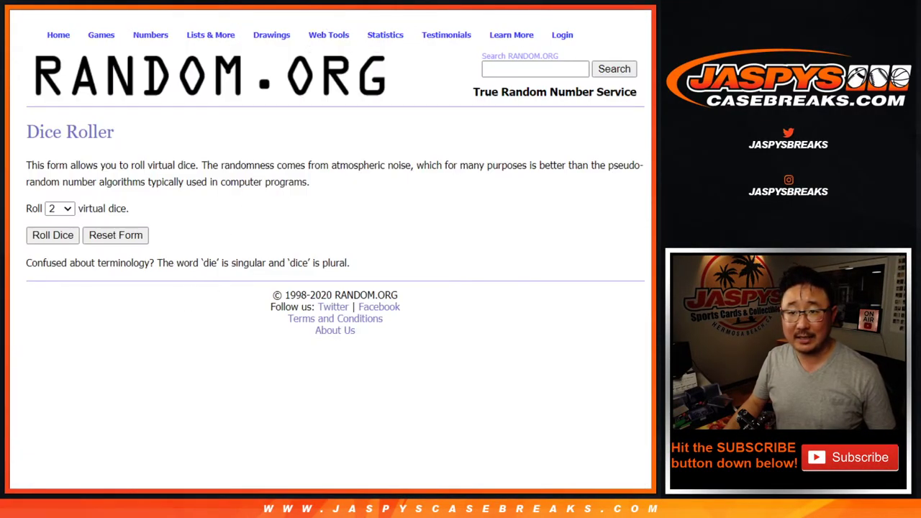
click(204, 273)
key(ctrl+v)
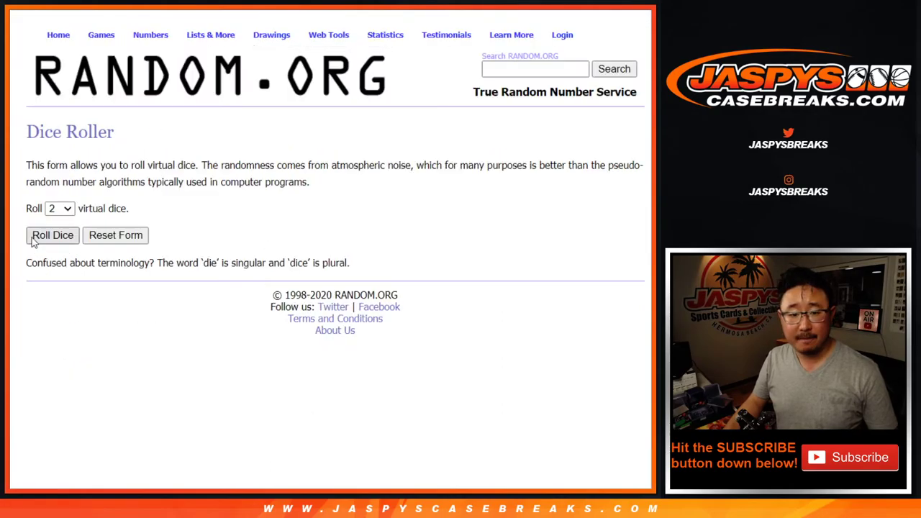
click(32, 242)
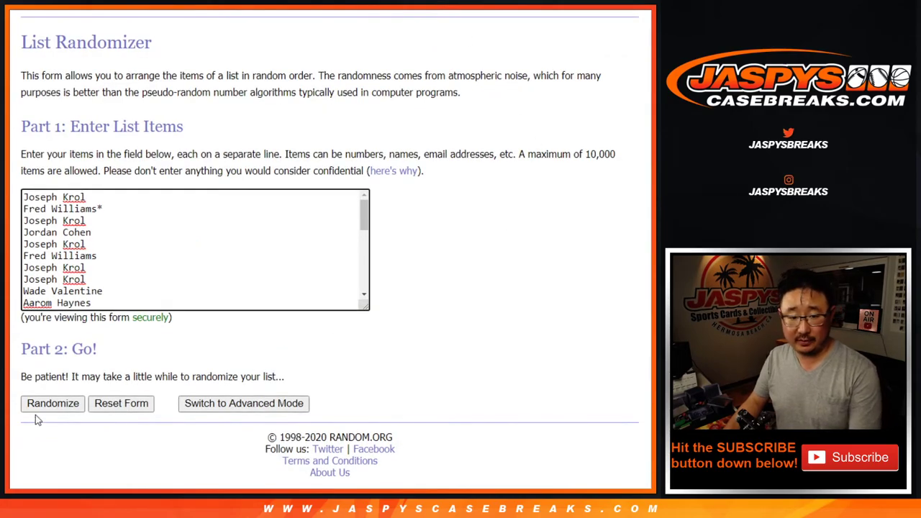
Shuffle the 30-name list nine times in the List Randomizer
click(42, 405)
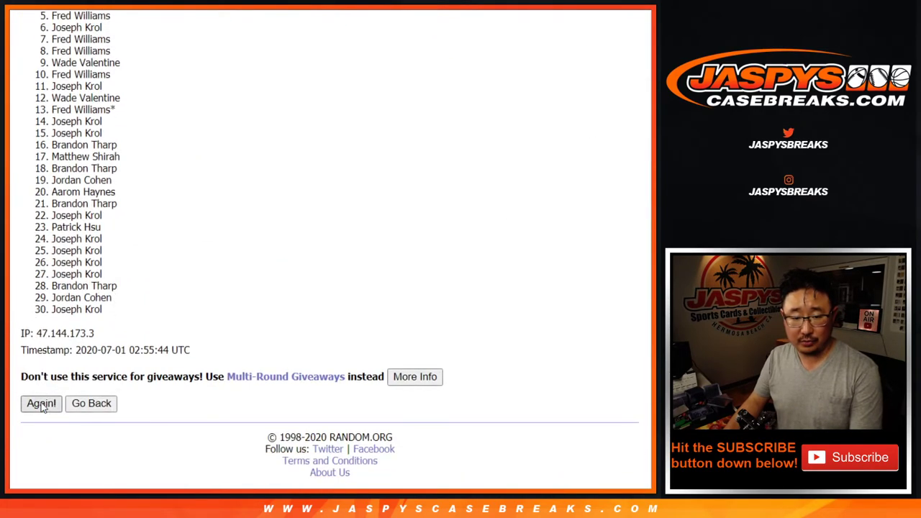
click(41, 406)
click(42, 406)
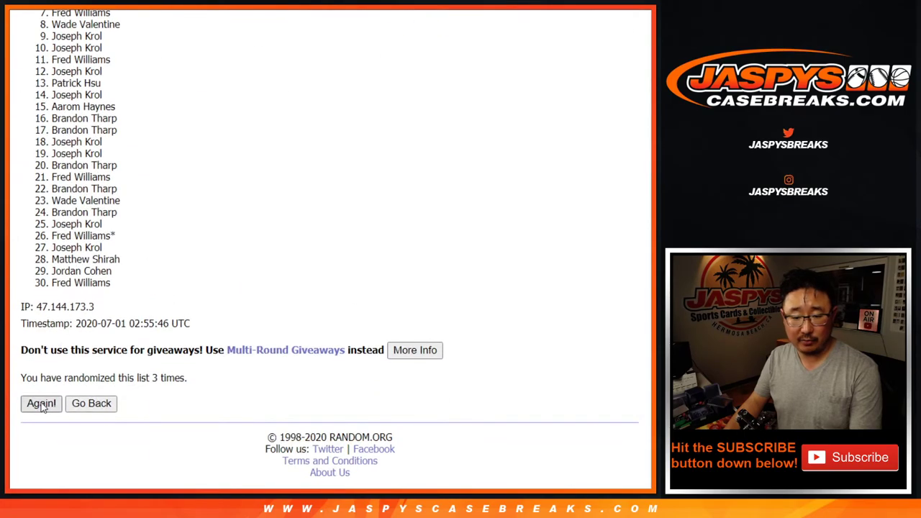
click(42, 406)
click(42, 405)
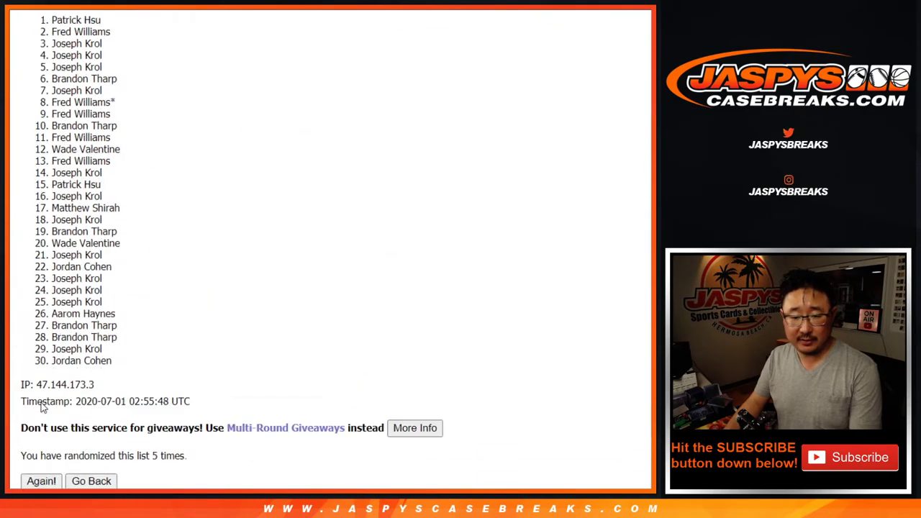
click(42, 405)
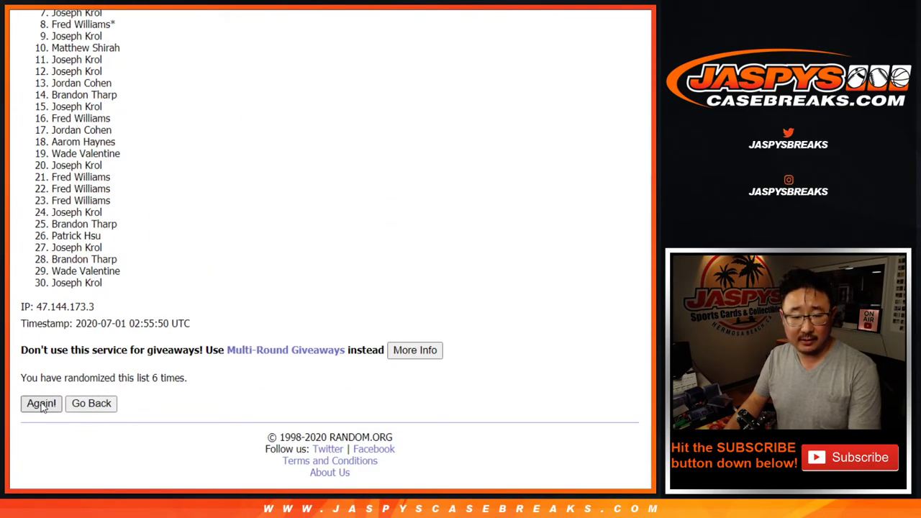
click(42, 406)
click(42, 405)
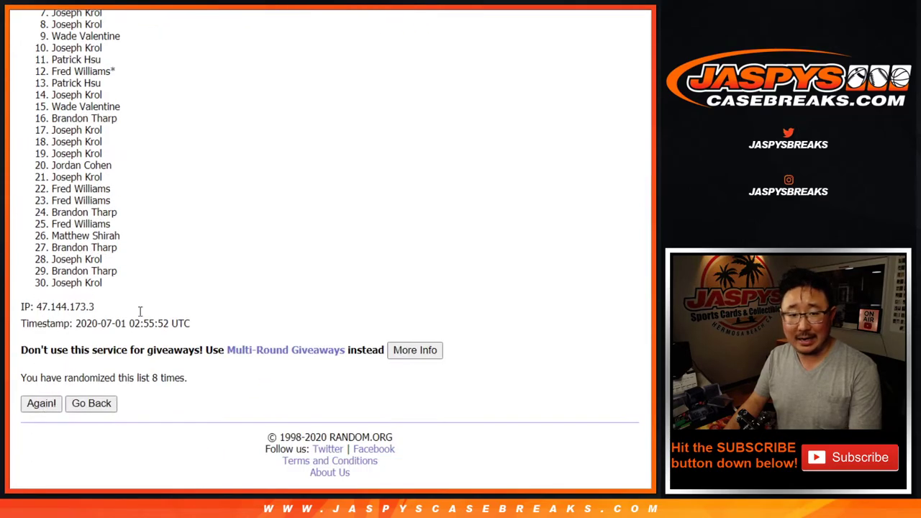
key(F5)
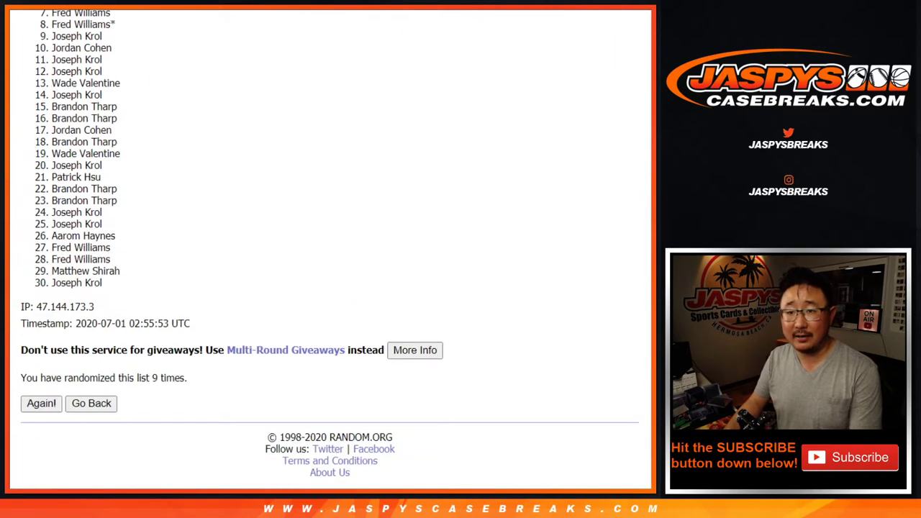
key(ctrl+Tab)
key(ctrl+Tab)
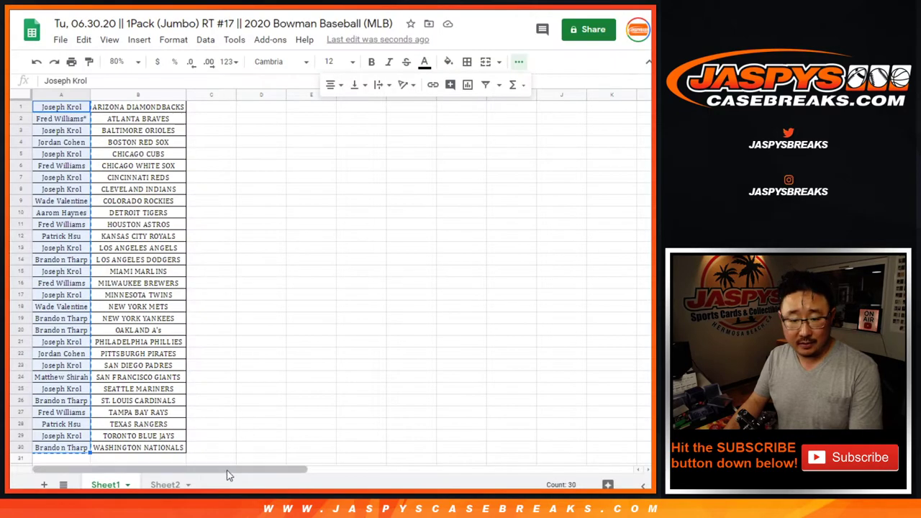
Open Sheet2 at 150% zoom and paste the 30 randomized names into A1
click(165, 484)
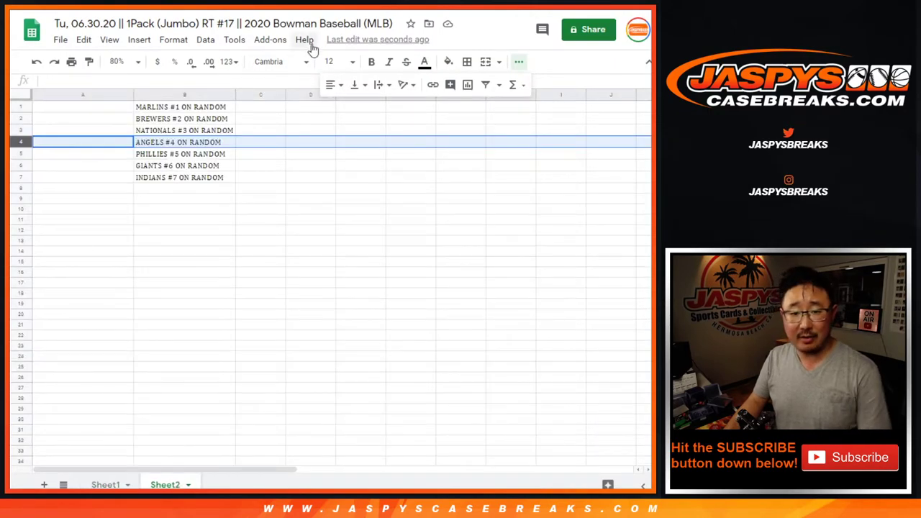
click(122, 62)
click(119, 180)
key(ctrl+Tab)
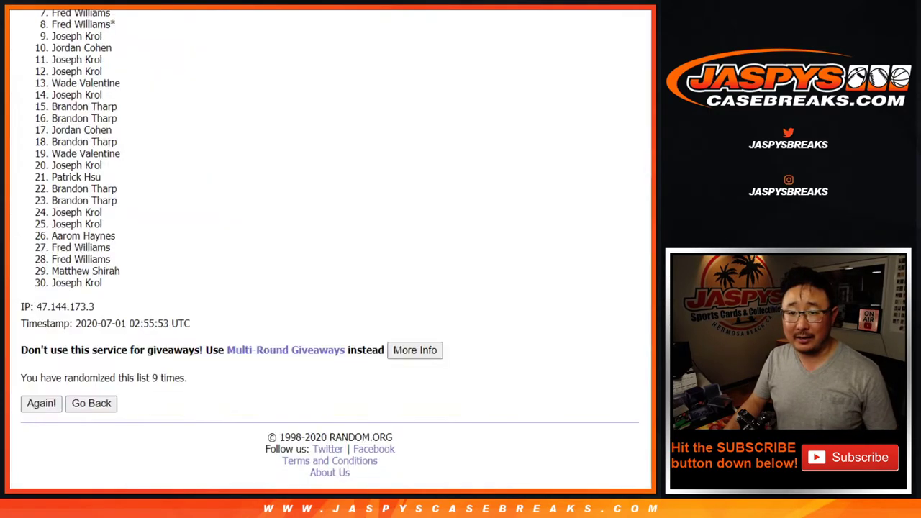
scroll(195, 203, up, 3)
mouse_move(53, 62)
mouse_down()
mouse_move(79, 125)
mouse_move(111, 138)
mouse_move(113, 410)
mouse_up()
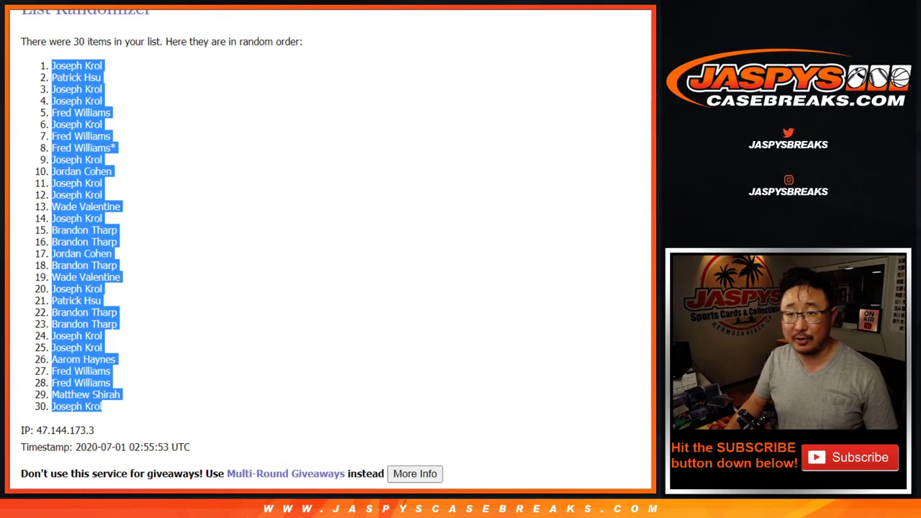
key(ctrl+c)
key(ctrl+shift+Tab)
click(134, 129)
key(ctrl+v)
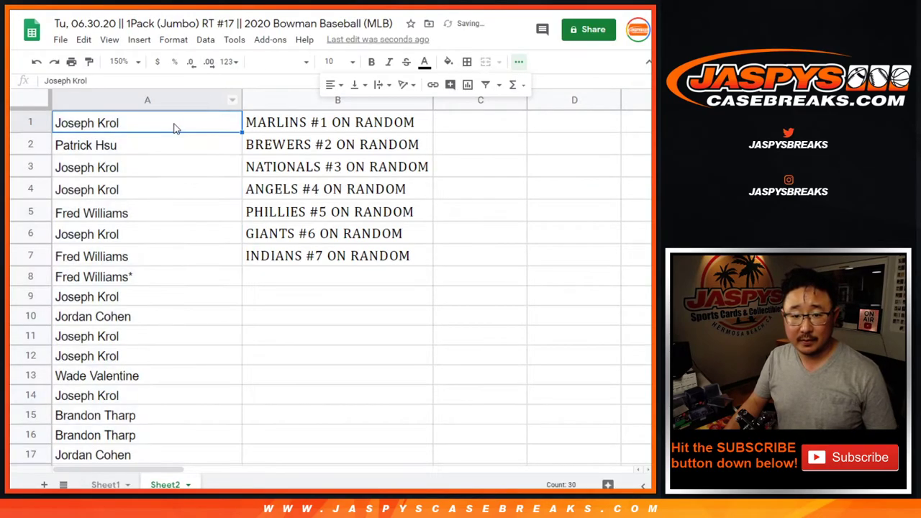
Set the top seven names, A1:A7, to Cambria size 12
drag(174, 127, 145, 259)
click(334, 61)
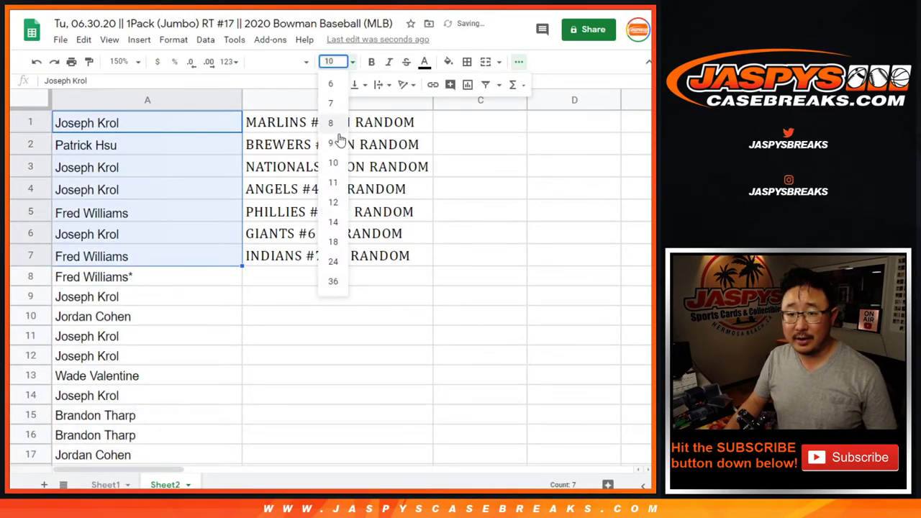
click(333, 202)
click(295, 62)
click(297, 182)
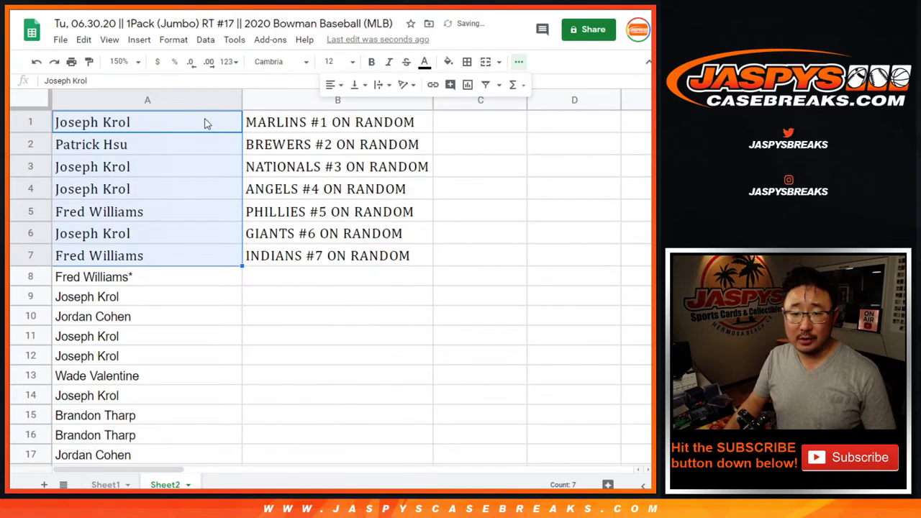
Append a ^ mark to each of the seven names in A1:A7
click(206, 123)
double_click(218, 119)
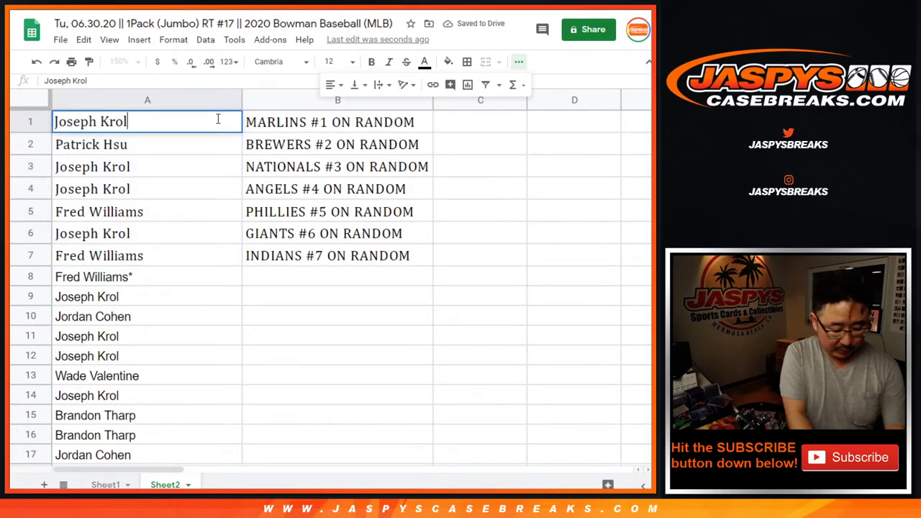
text(^)
key(Return)
key(Return)
text(^)
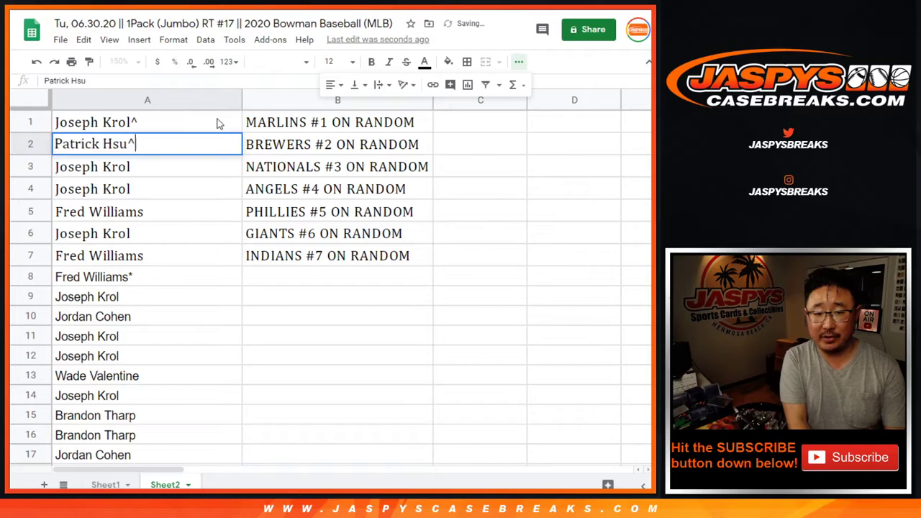
key(Return)
key(Return)
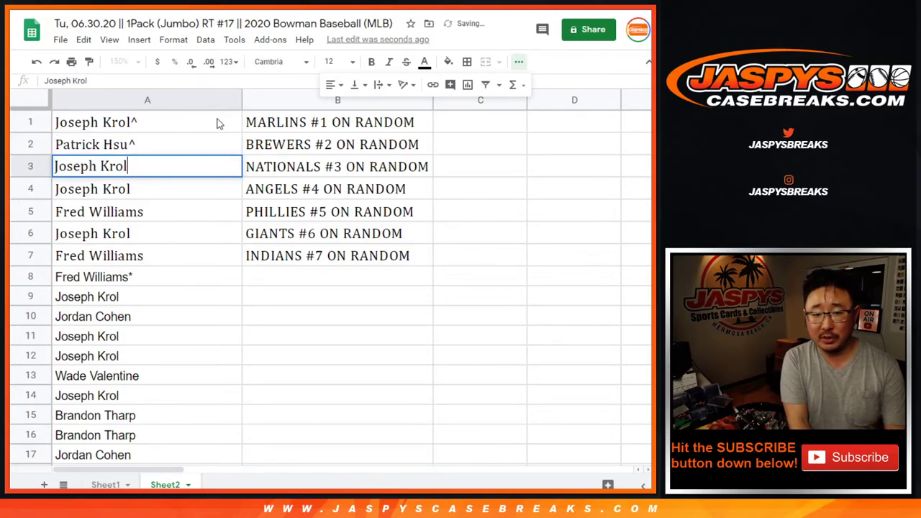
text(^)
key(Return)
key(Return)
text(^)
key(Return)
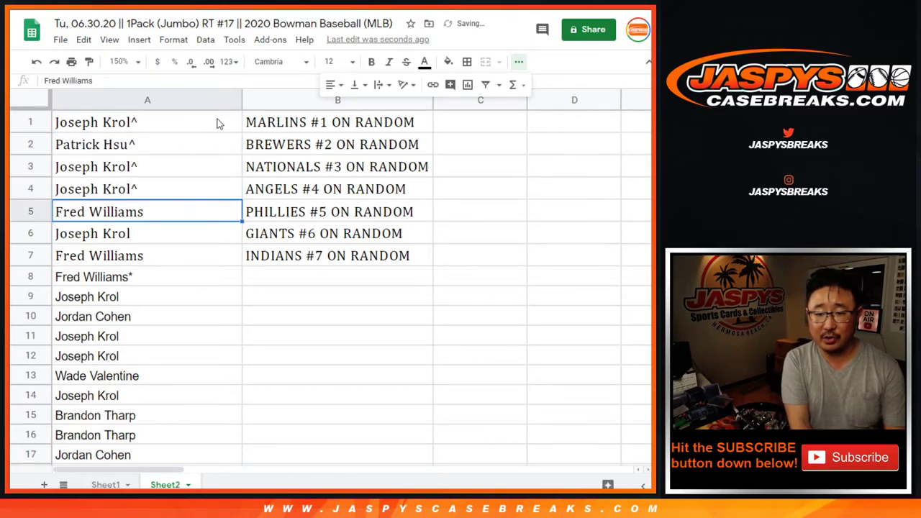
key(Return)
text(^)
key(Return)
key(Return)
text(^)
key(Return)
key(Return)
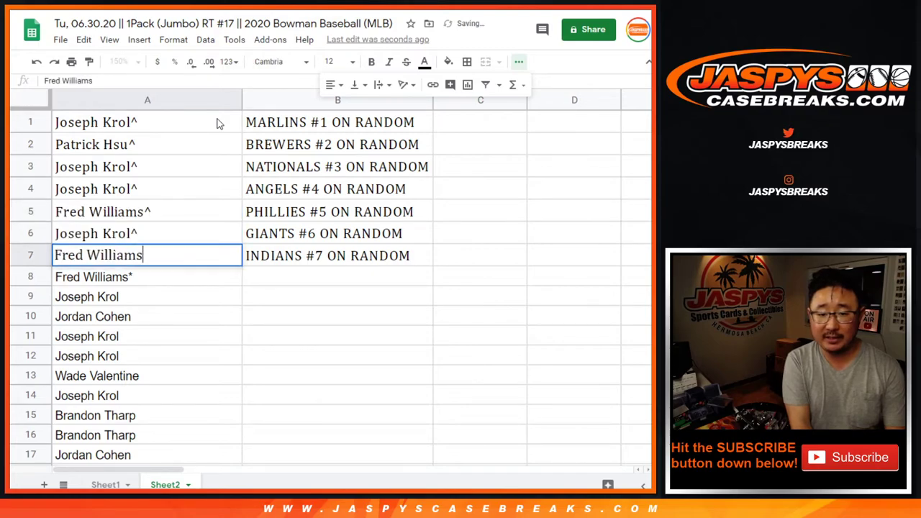
text(^)
key(Return)
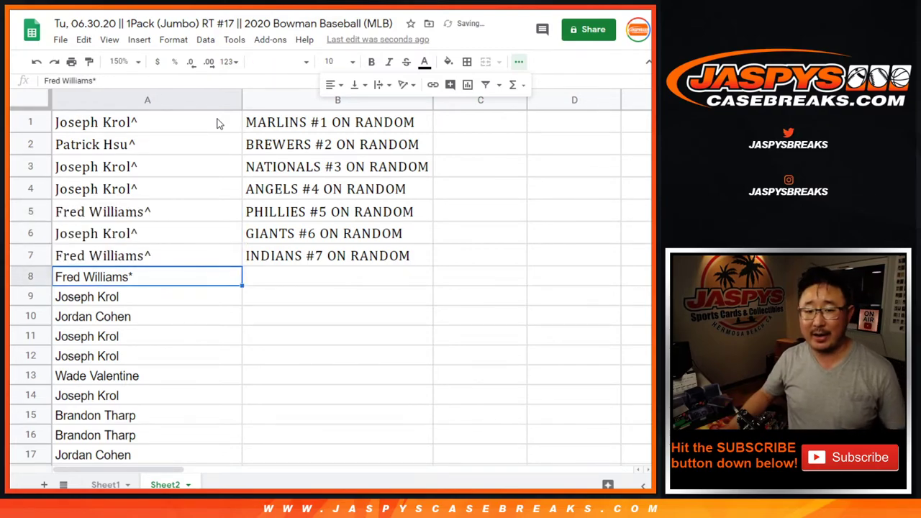
click(217, 123)
shift+click(213, 259)
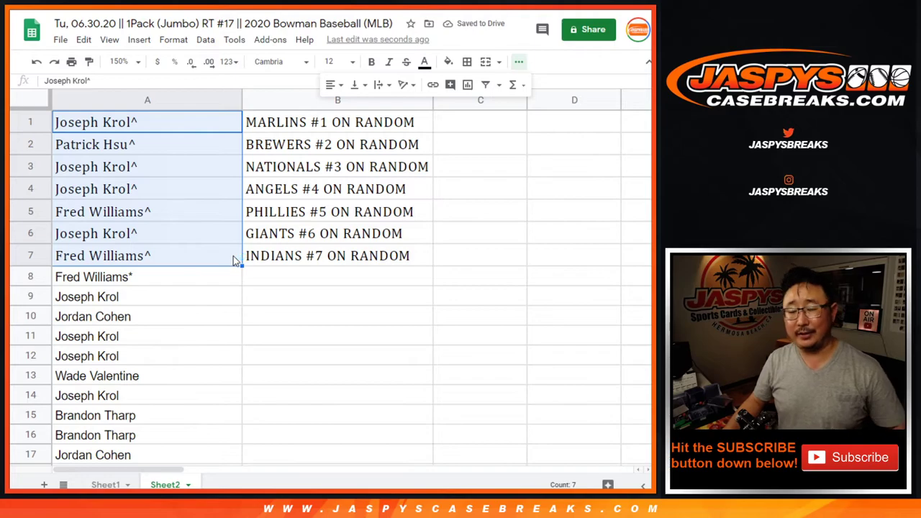